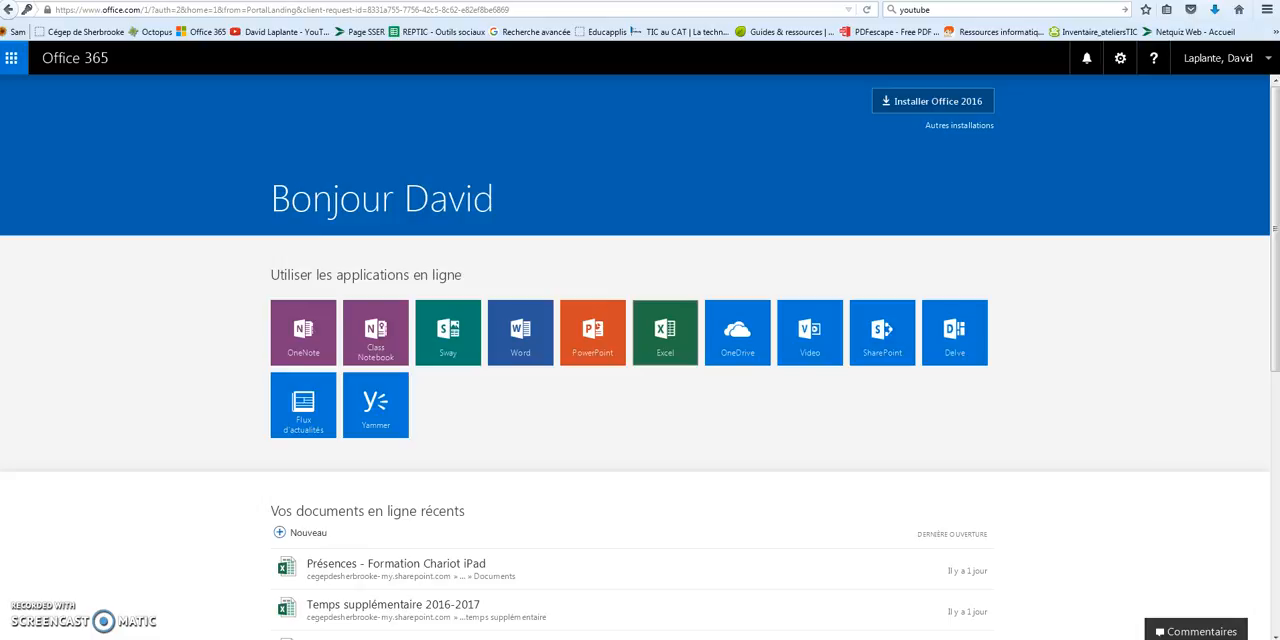
Look at the Sway start page and return to the Office 365 home page listing the online applications
{"action": "left_click", "coordinate": [443, 0]}
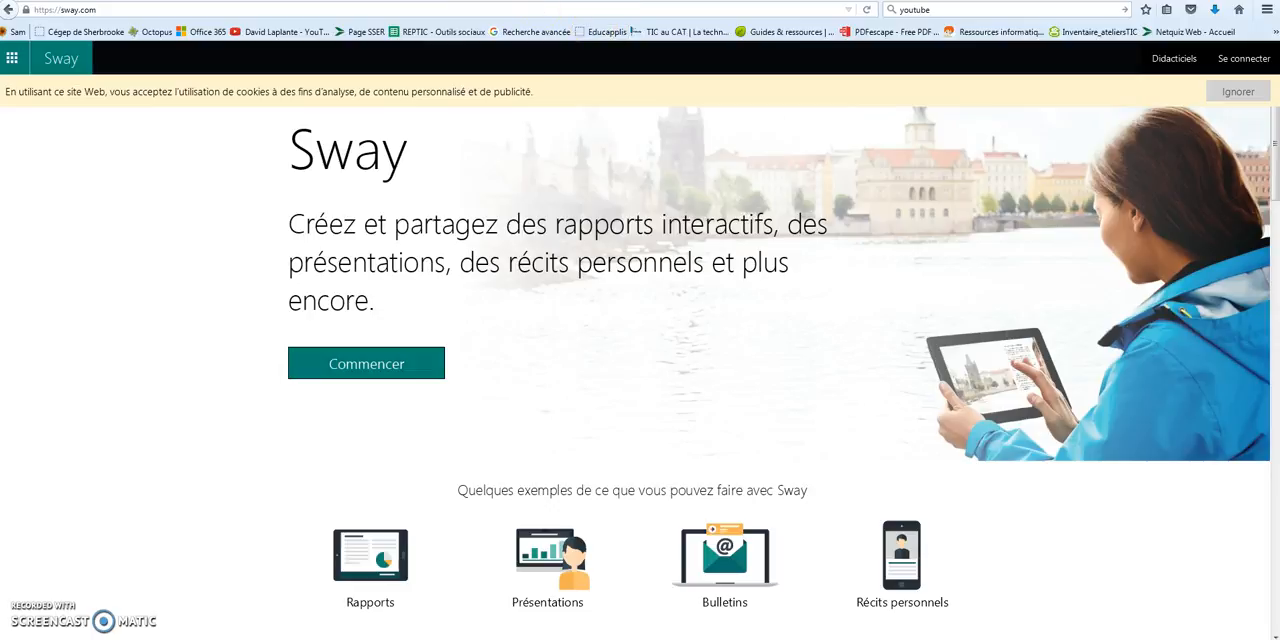
{"action": "left_click", "coordinate": [580, 0]}
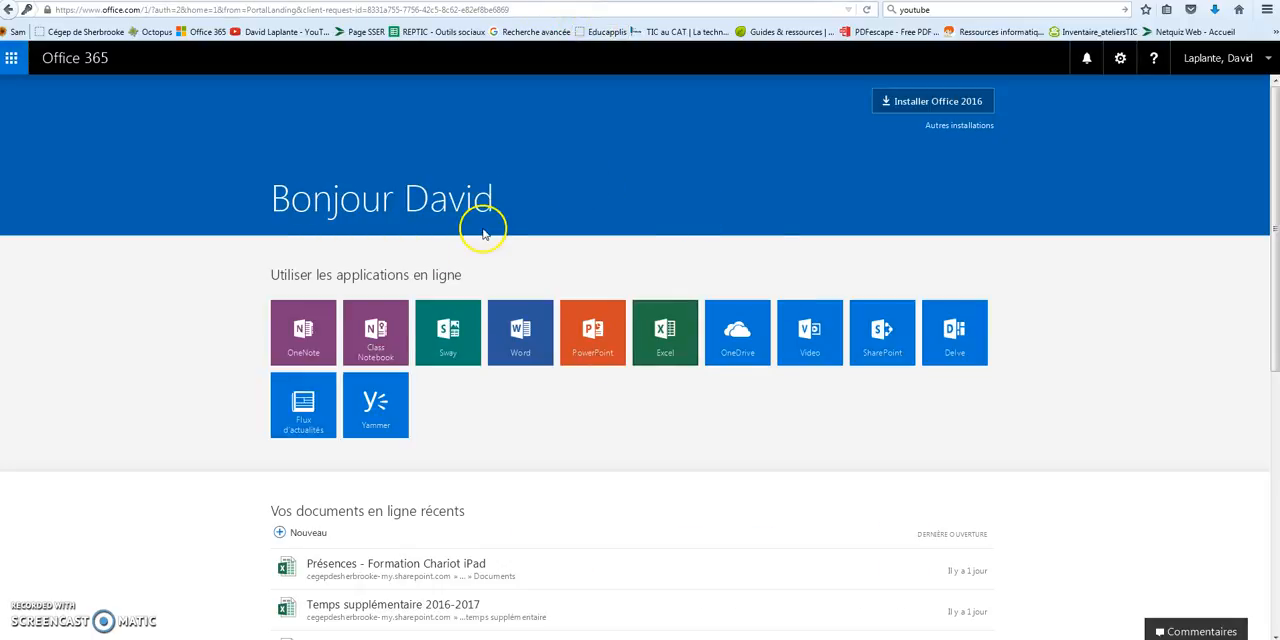
{"action": "left_click", "coordinate": [478, 0]}
{"action": "left_click", "coordinate": [580, 0]}
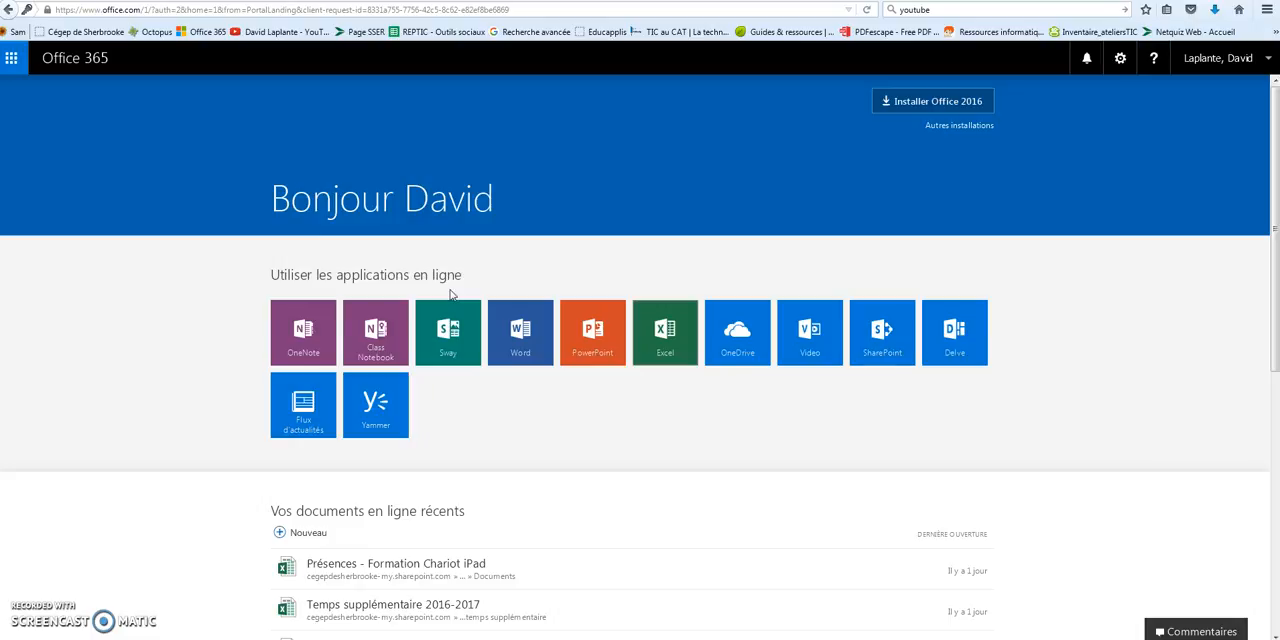
Go to Sway and open the existing Sway "Nouvelles technologies, technologies à venir et enjeux pédagogiques" for editing
{"action": "left_click", "coordinate": [458, 356]}
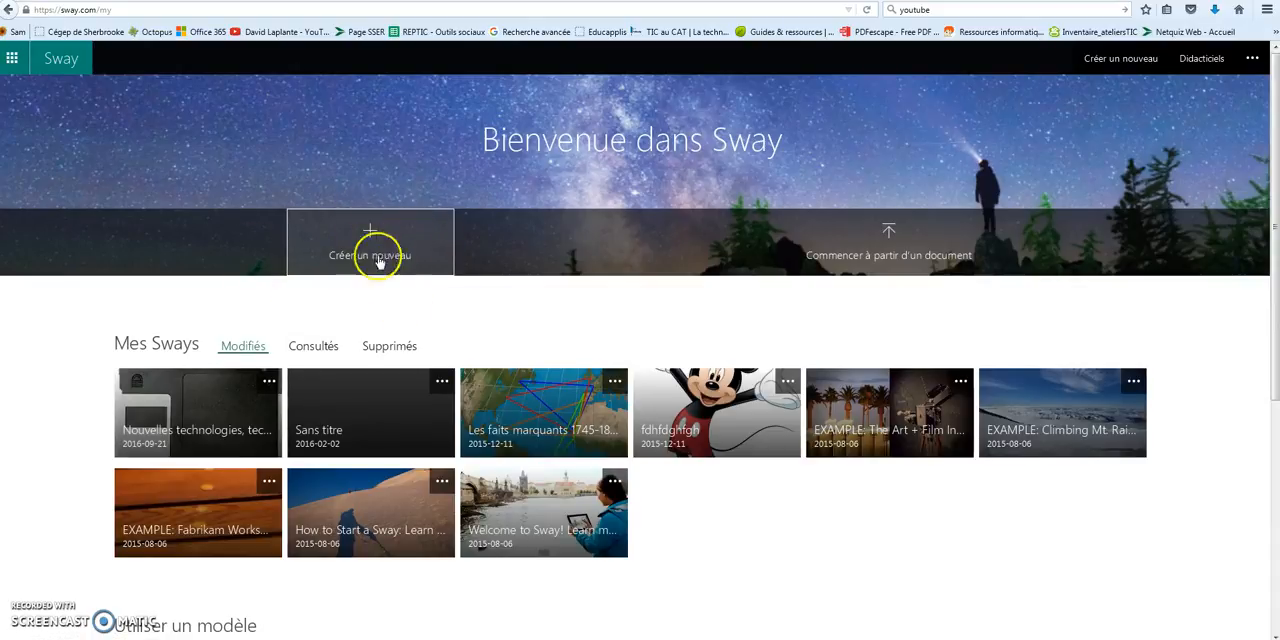
{"action": "left_click", "coordinate": [912, 256]}
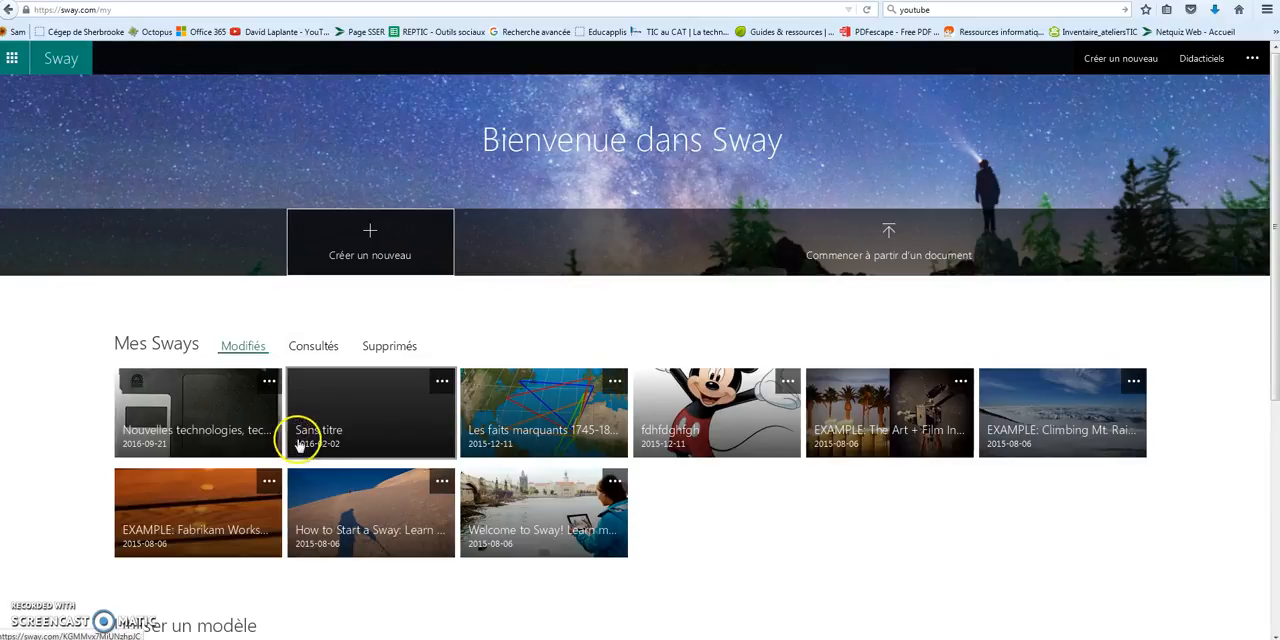
{"action": "left_click", "coordinate": [225, 405]}
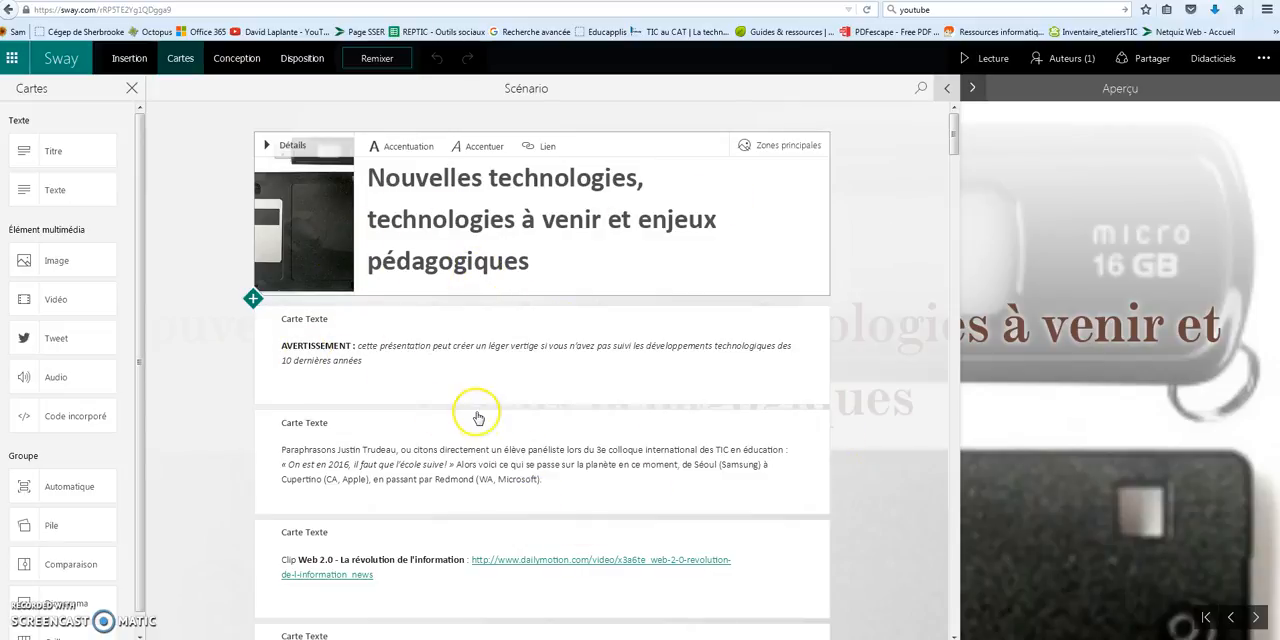
Examine the storyline's cards, from the title and text cards to the Logiciels and Accessoires intelligents sections
{"action": "scroll", "coordinate": [478, 418], "scroll_direction": "down", "scroll_amount": 5}
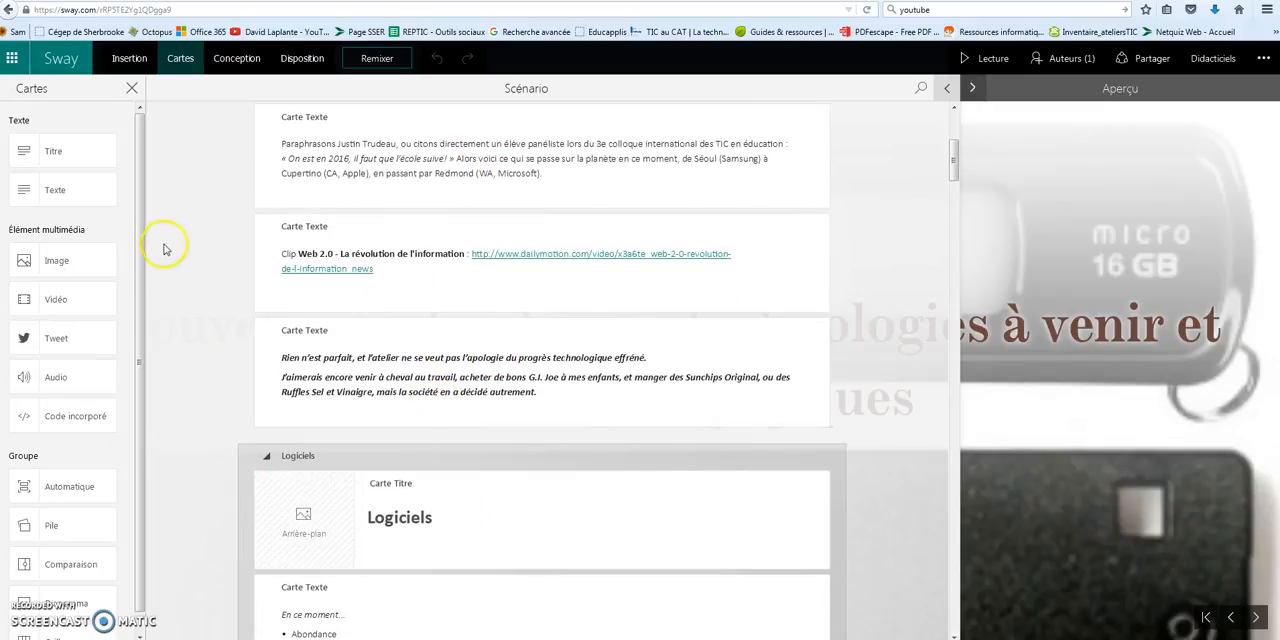
{"action": "scroll", "coordinate": [484, 450], "scroll_direction": "down", "scroll_amount": 3}
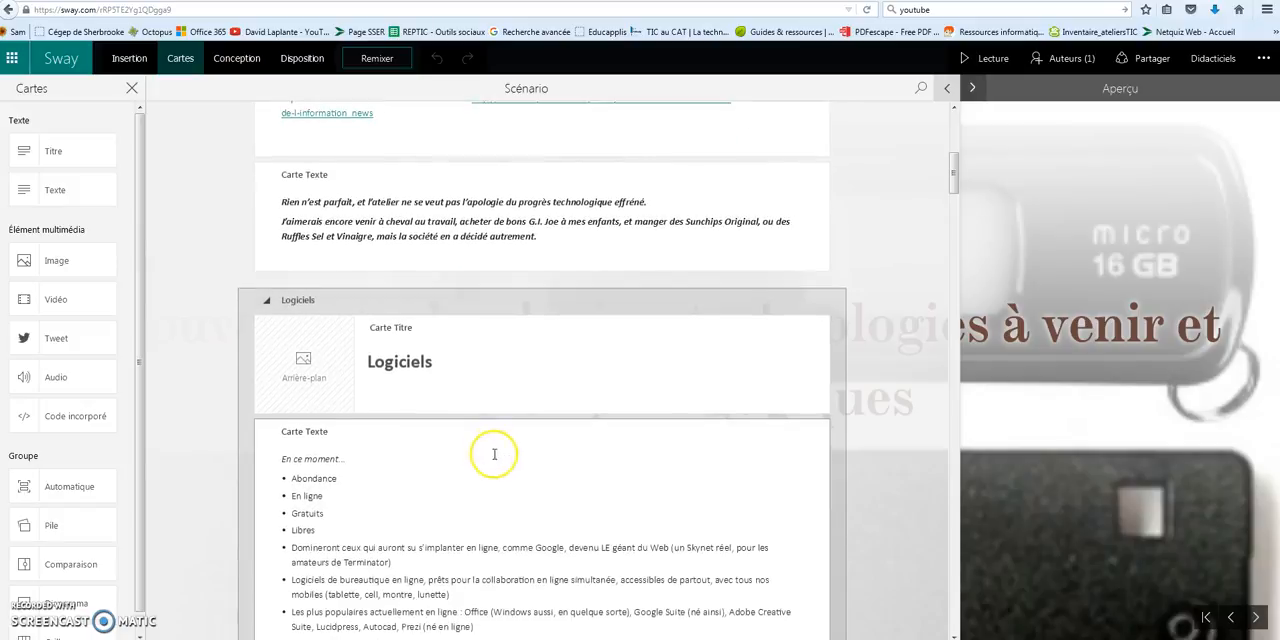
{"action": "scroll", "coordinate": [494, 454], "scroll_direction": "down", "scroll_amount": 15}
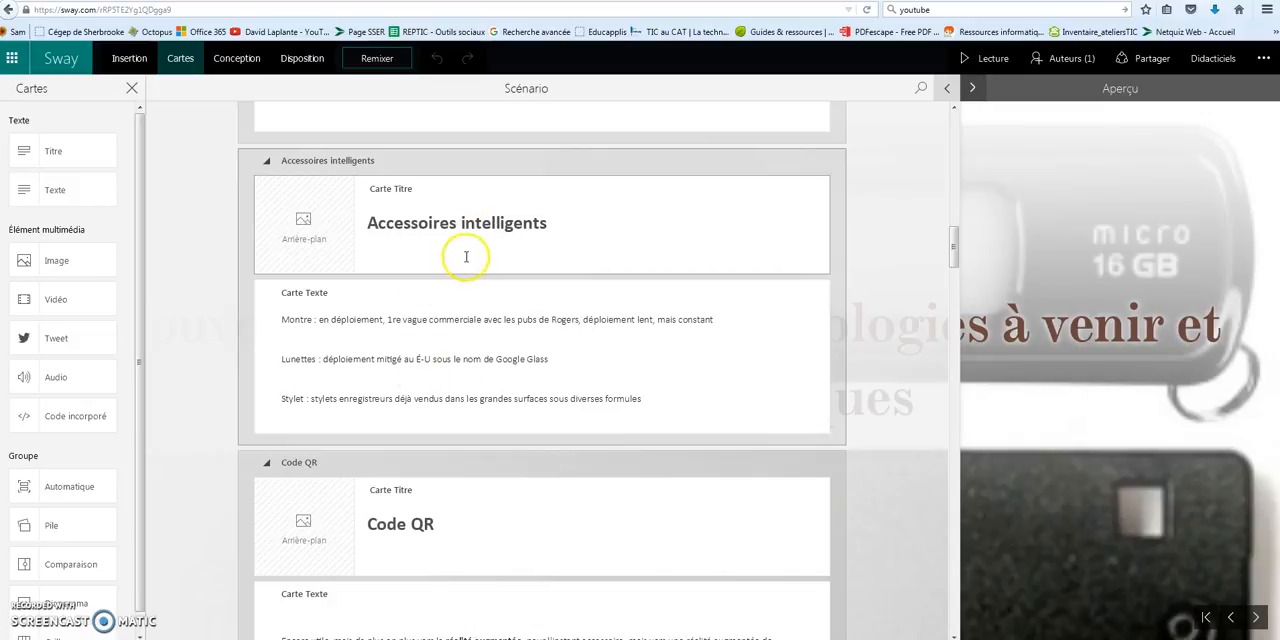
{"action": "scroll", "coordinate": [466, 257], "scroll_direction": "up", "scroll_amount": 15}
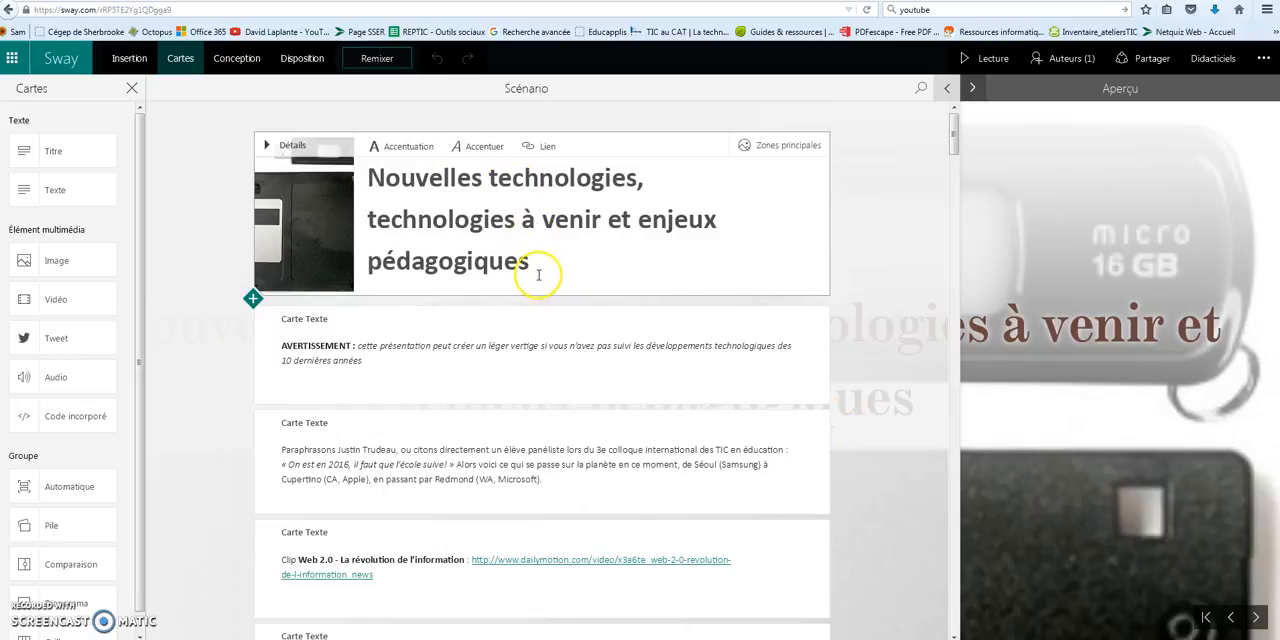
{"action": "scroll", "coordinate": [551, 276], "scroll_direction": "down", "scroll_amount": 2}
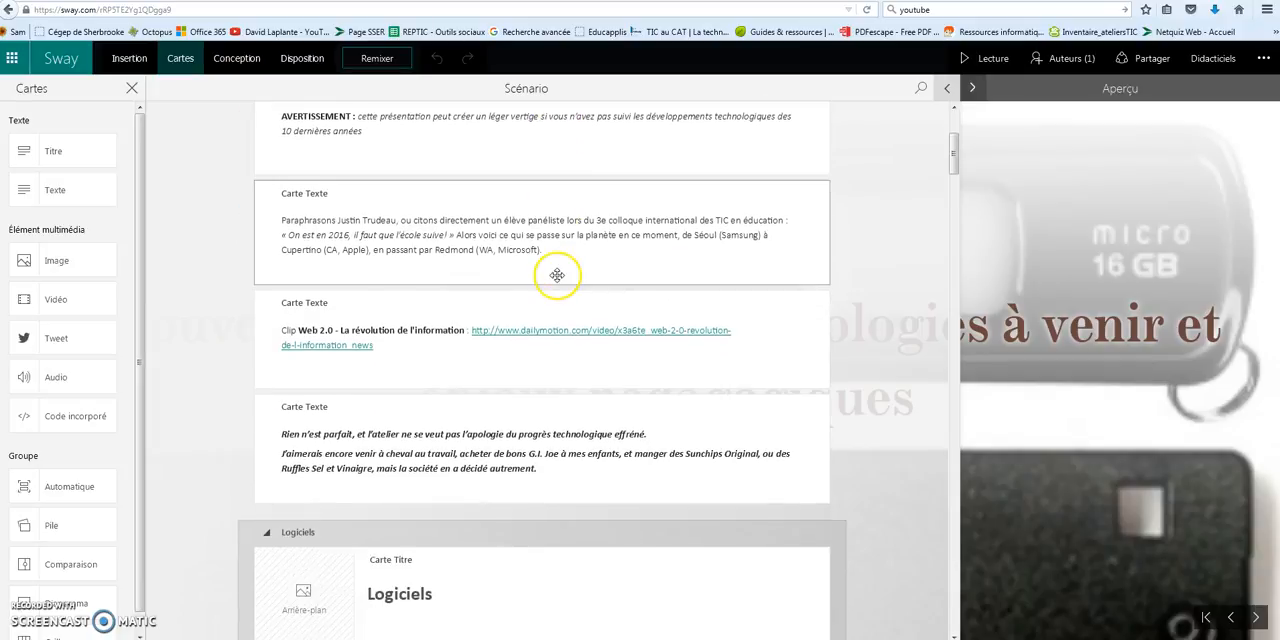
{"action": "scroll", "coordinate": [393, 303], "scroll_direction": "down", "scroll_amount": 1}
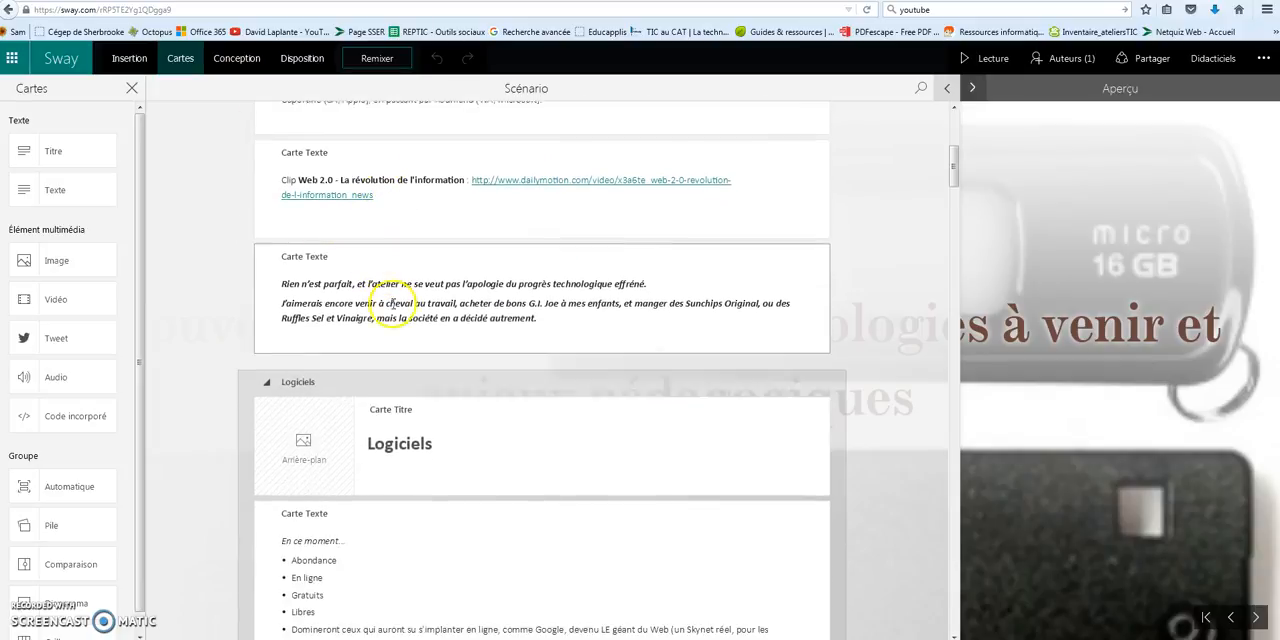
{"action": "scroll", "coordinate": [497, 431], "scroll_direction": "down", "scroll_amount": 1}
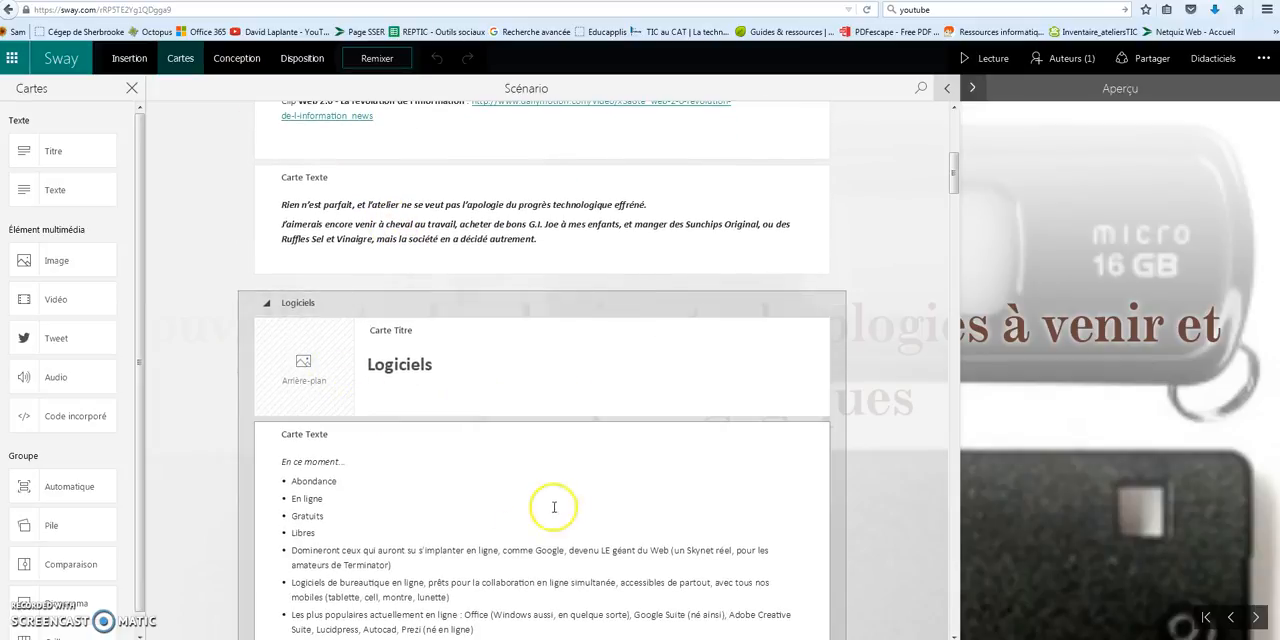
{"action": "scroll", "coordinate": [494, 528], "scroll_direction": "down", "scroll_amount": 1}
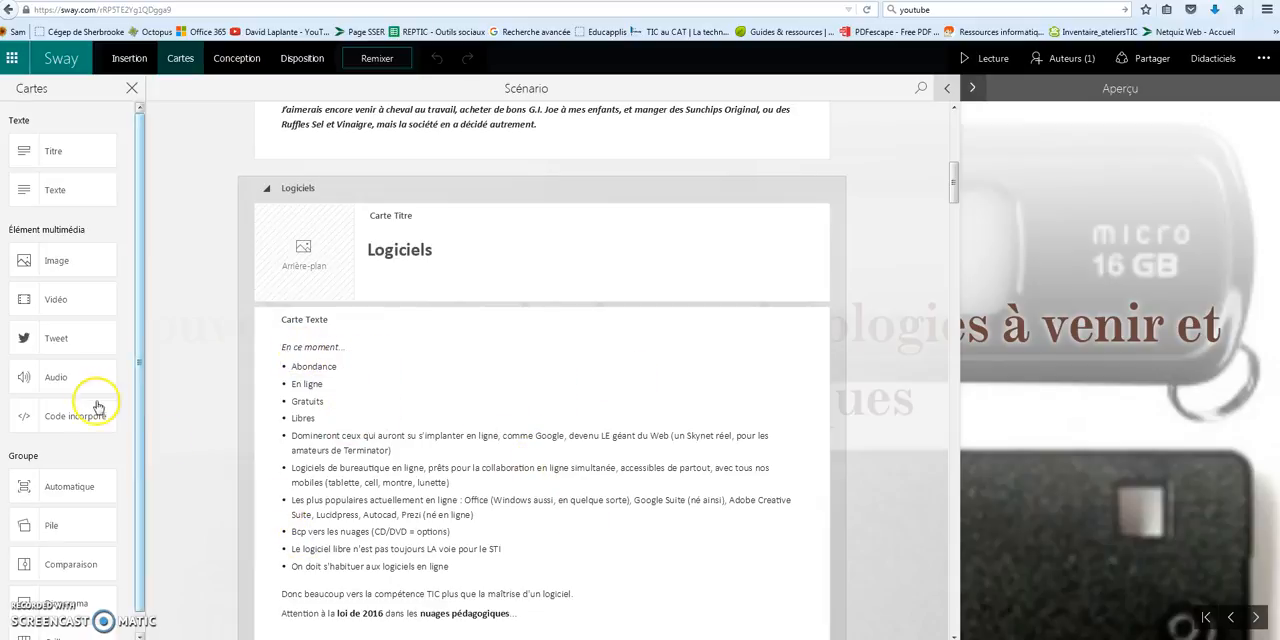
Review the available card types, including the Pile, Comparaison and Diaporama groups
{"action": "left_click_drag", "start_coordinate": [137, 306], "coordinate": [130, 436]}
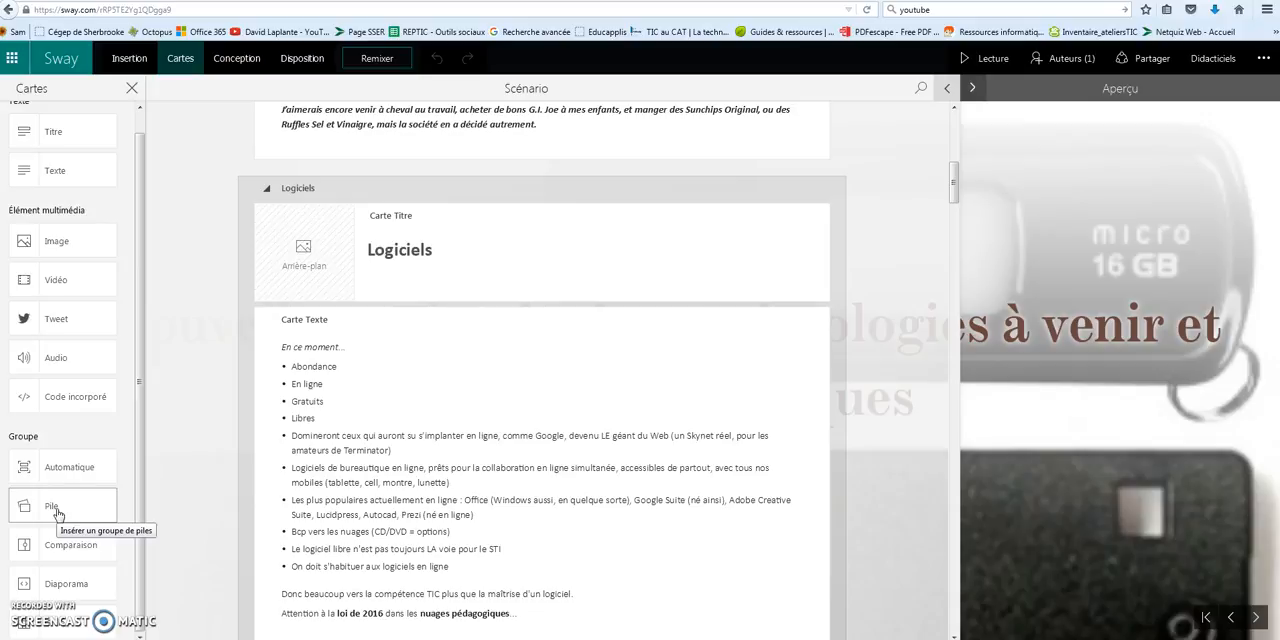
{"action": "left_click", "coordinate": [66, 548]}
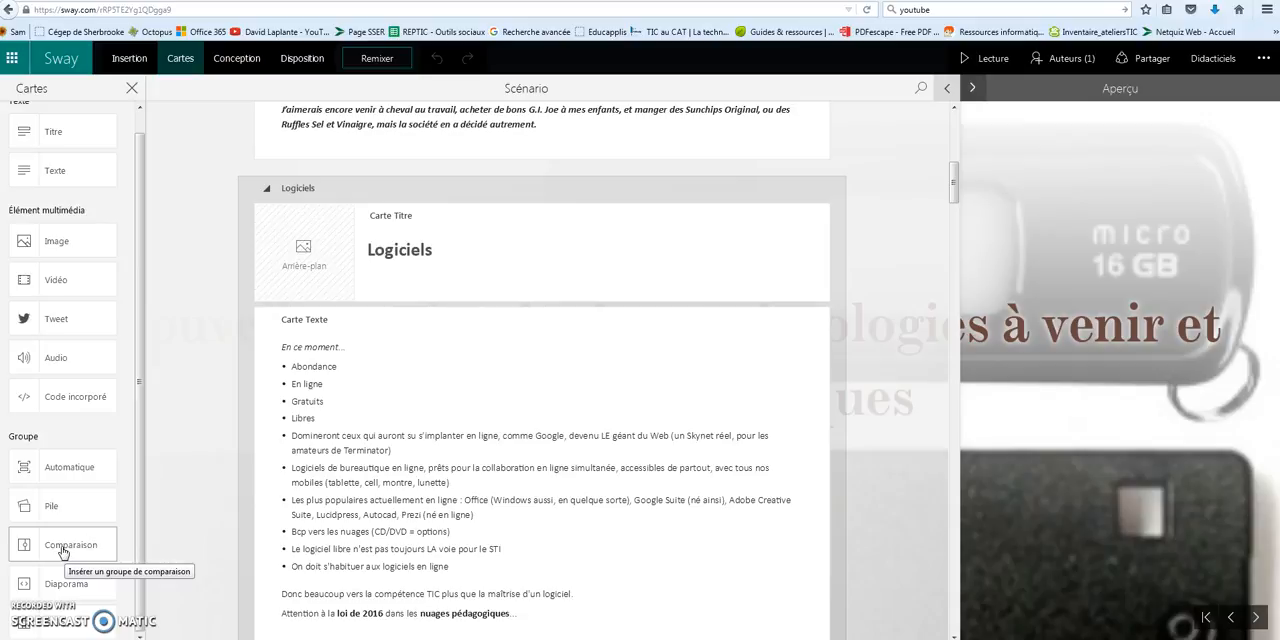
{"action": "left_click", "coordinate": [25, 548]}
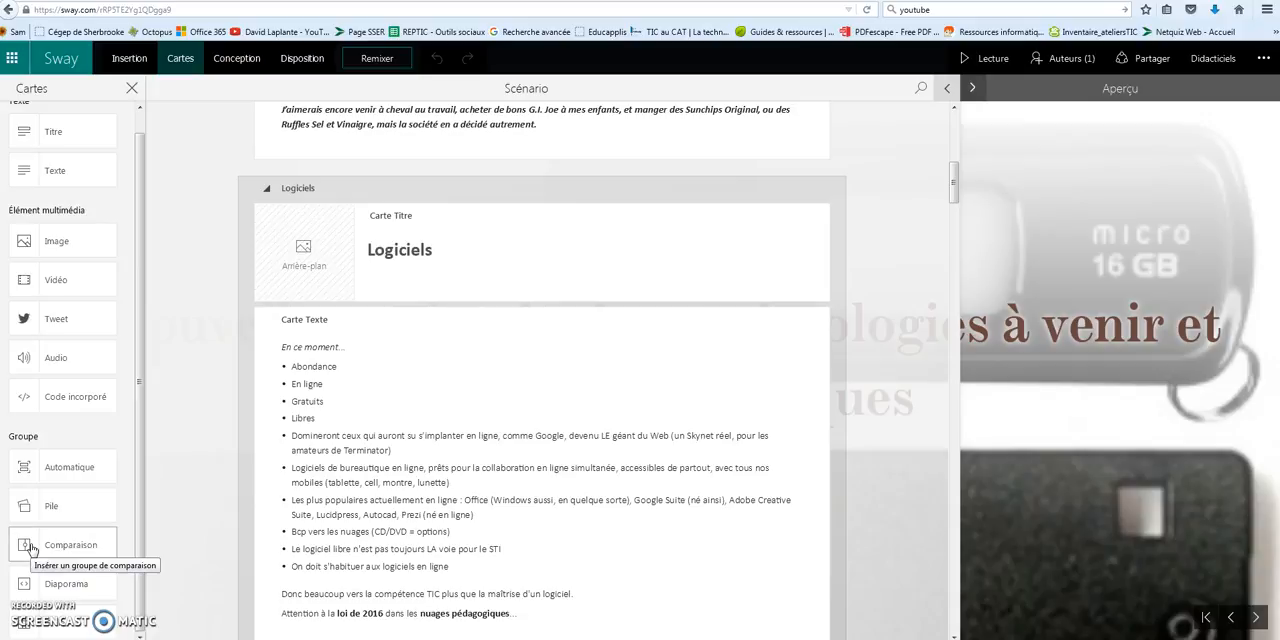
{"action": "left_click", "coordinate": [67, 589]}
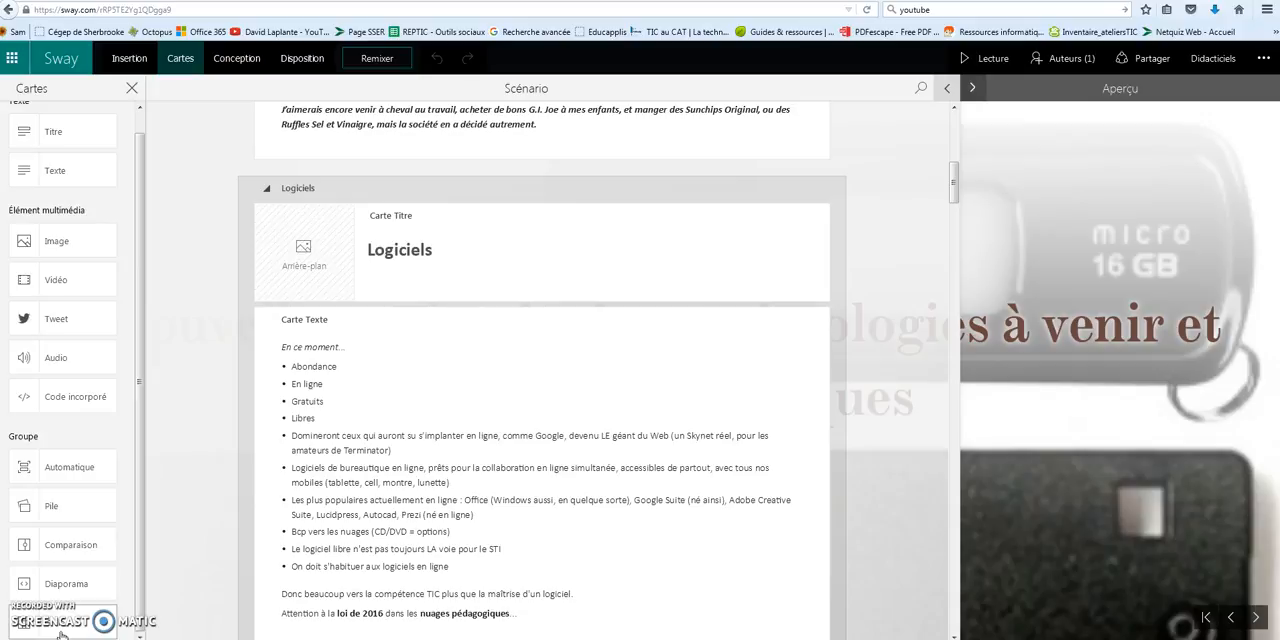
{"action": "left_click_drag", "start_coordinate": [146, 188], "coordinate": [142, 172]}
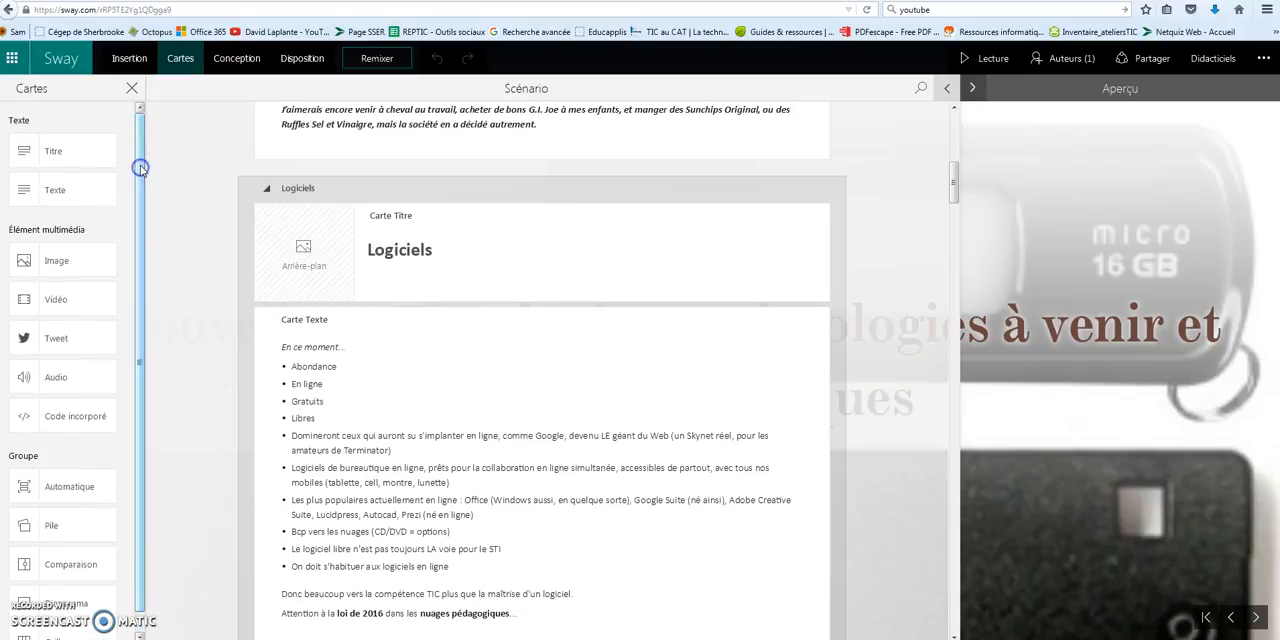
Browse the Sway's design themes, looking over their colours, fonts and textures
{"action": "left_click", "coordinate": [237, 58]}
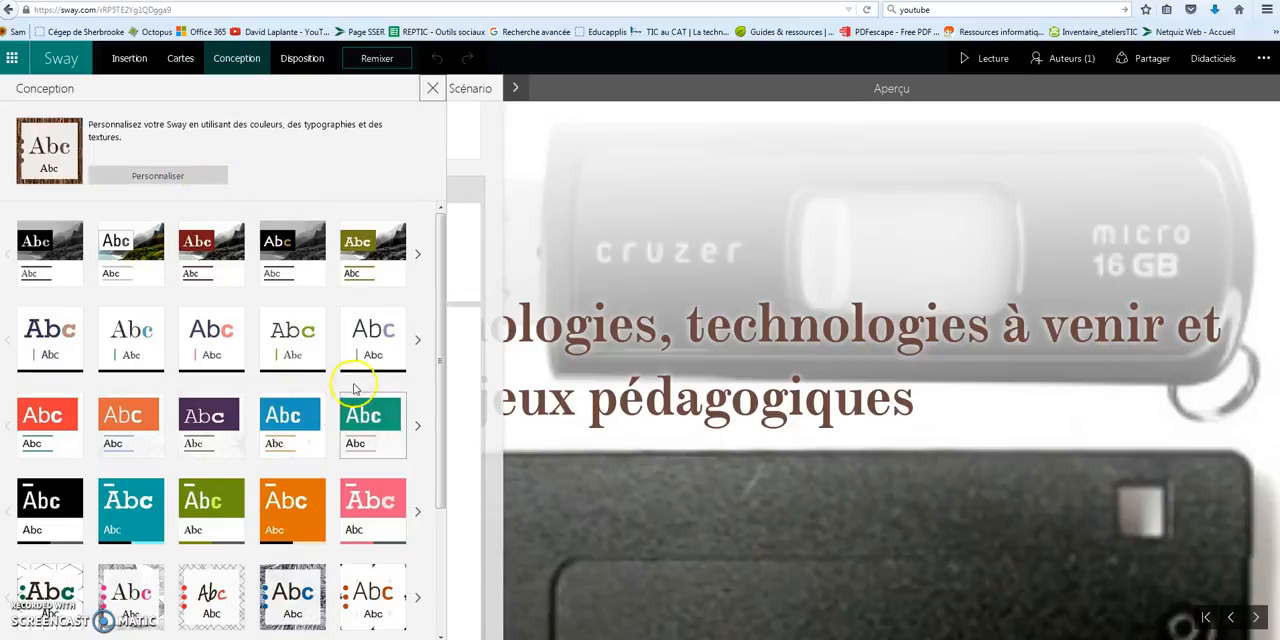
{"action": "scroll", "coordinate": [365, 385], "scroll_direction": "down", "scroll_amount": 3}
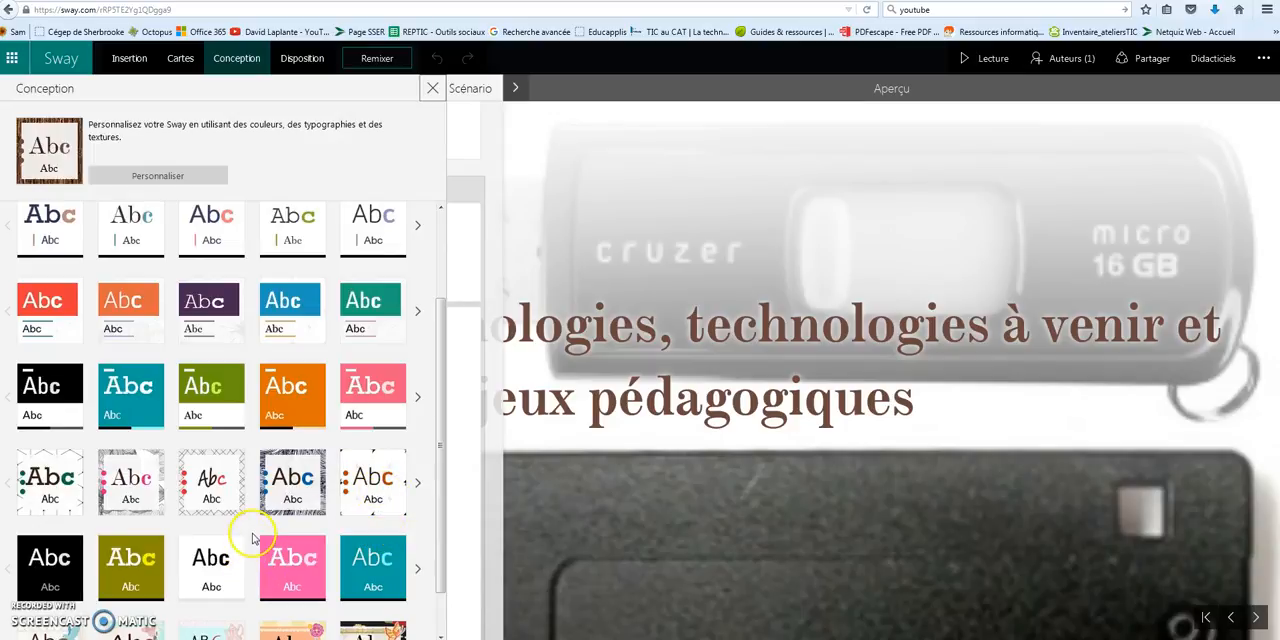
{"action": "left_click", "coordinate": [292, 570]}
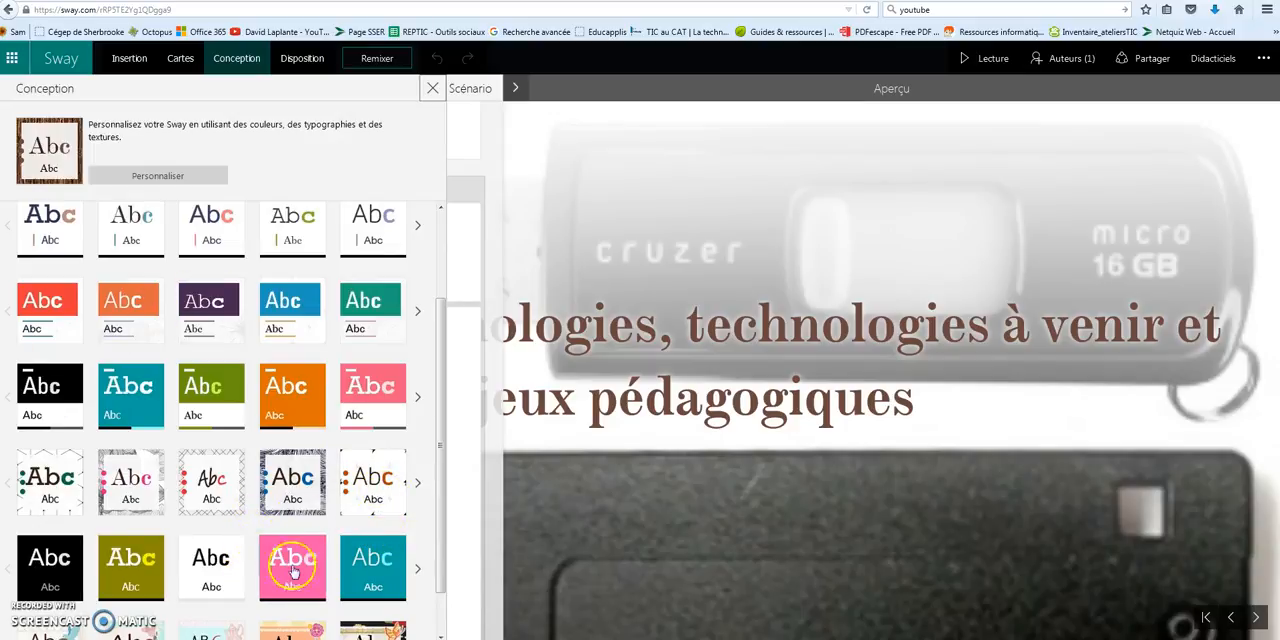
{"action": "scroll", "coordinate": [292, 570], "scroll_direction": "down", "scroll_amount": 1}
{"action": "left_click", "coordinate": [295, 441]}
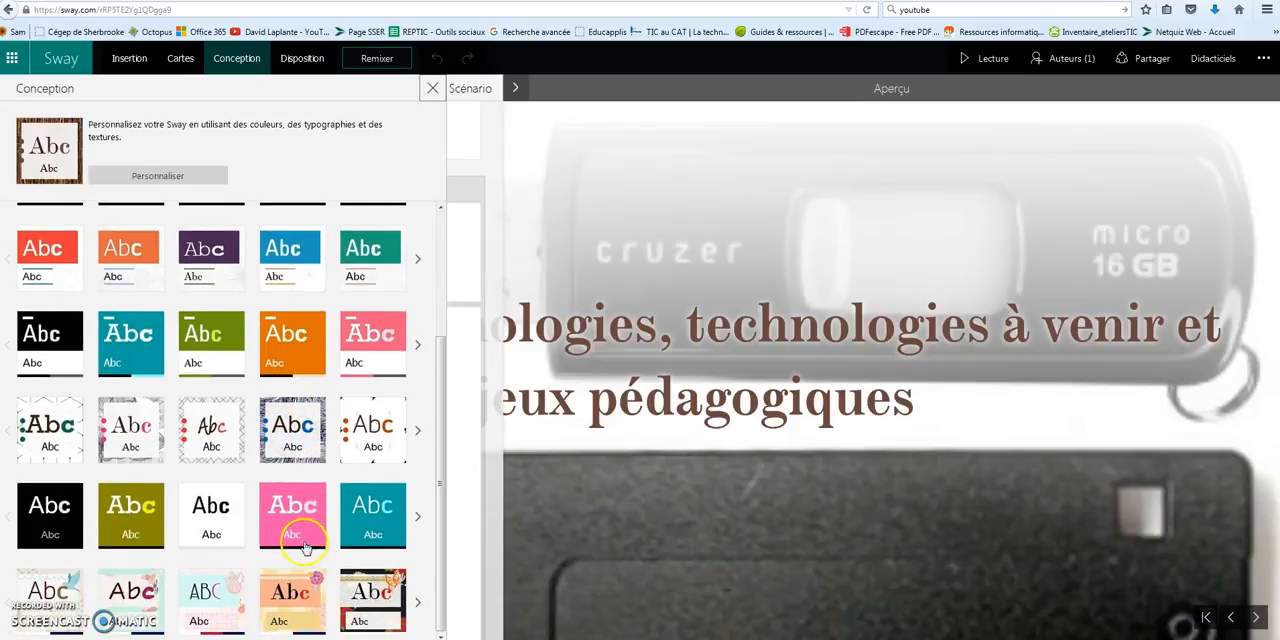
{"action": "scroll", "coordinate": [190, 300], "scroll_direction": "up", "scroll_amount": 3}
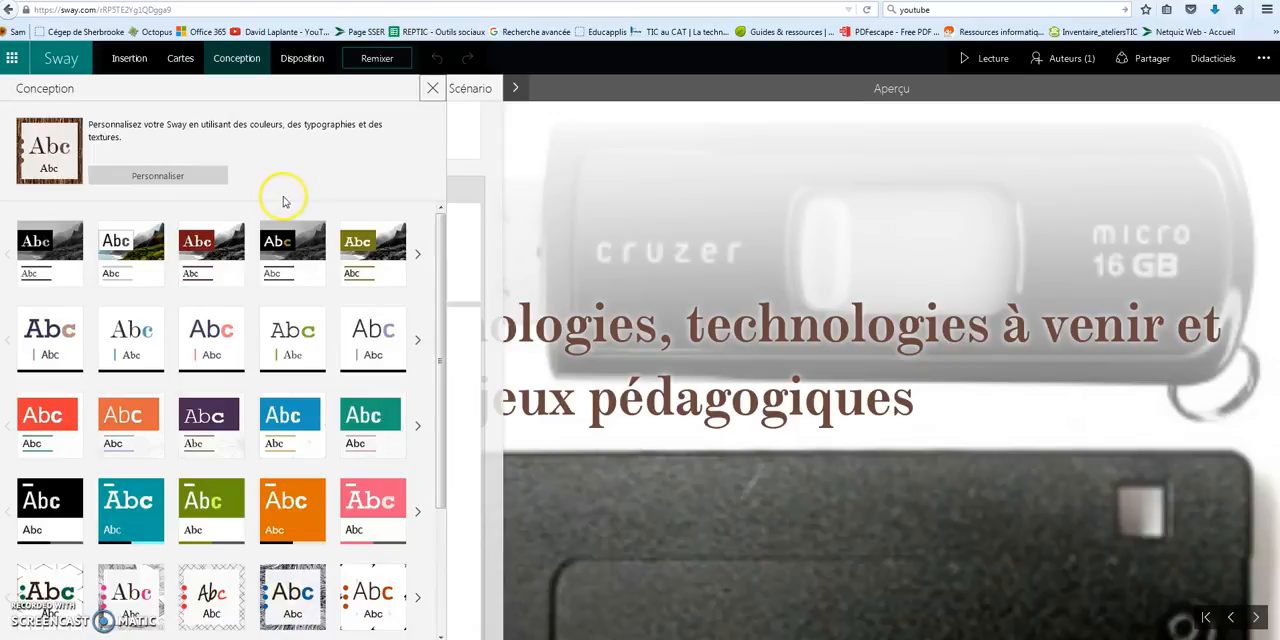
Look over the Sway's layout choices and its additional options, such as duplicating it and checking accessibility
{"action": "left_click", "coordinate": [303, 60]}
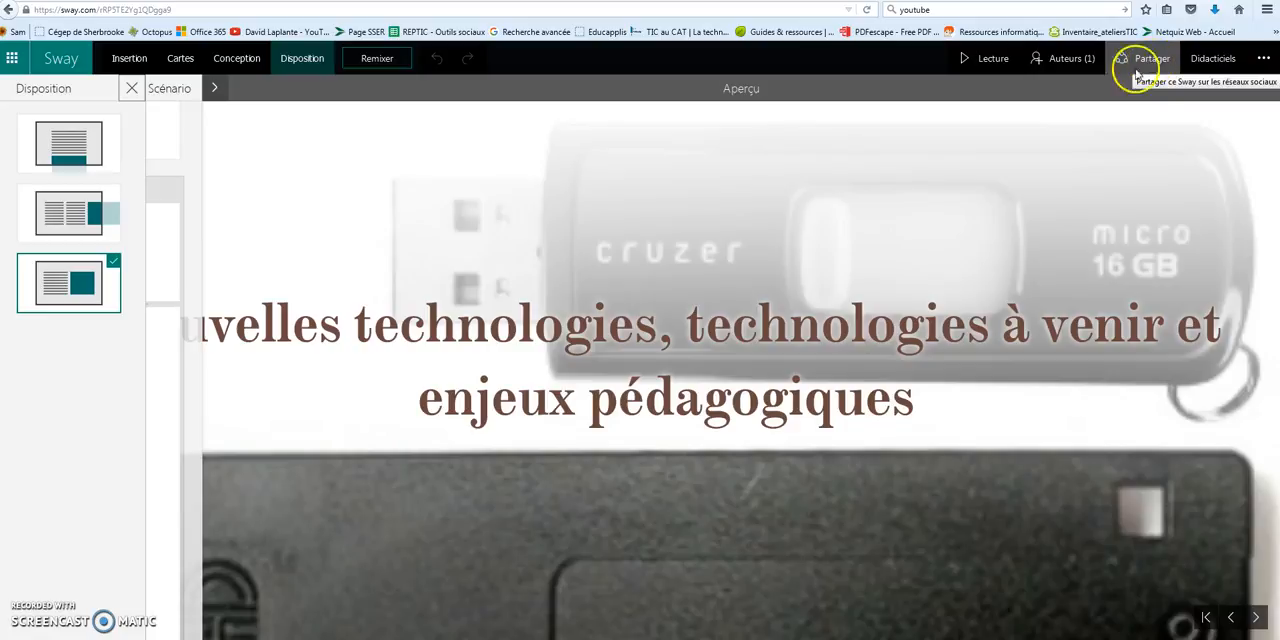
{"action": "left_click", "coordinate": [1258, 63]}
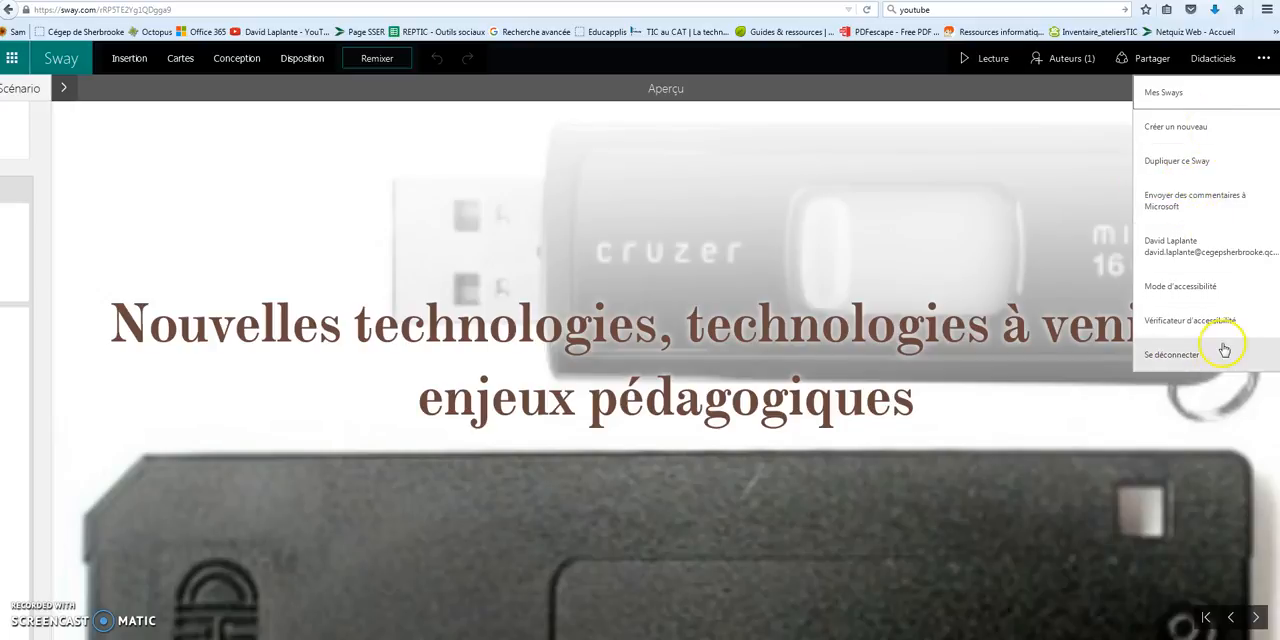
{"action": "left_click", "coordinate": [1264, 58]}
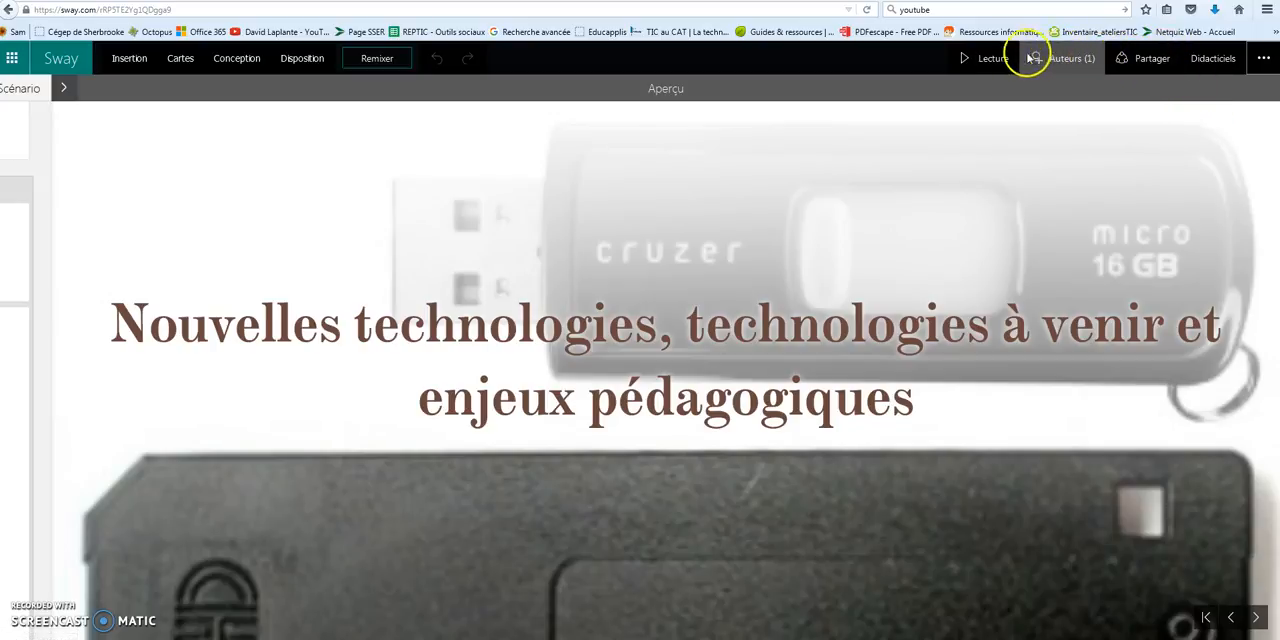
Play the Sway and go through its sections from the opening title past Projection, Impression 3D and Robotique to the artificial intelligence text
{"action": "left_click", "coordinate": [990, 58]}
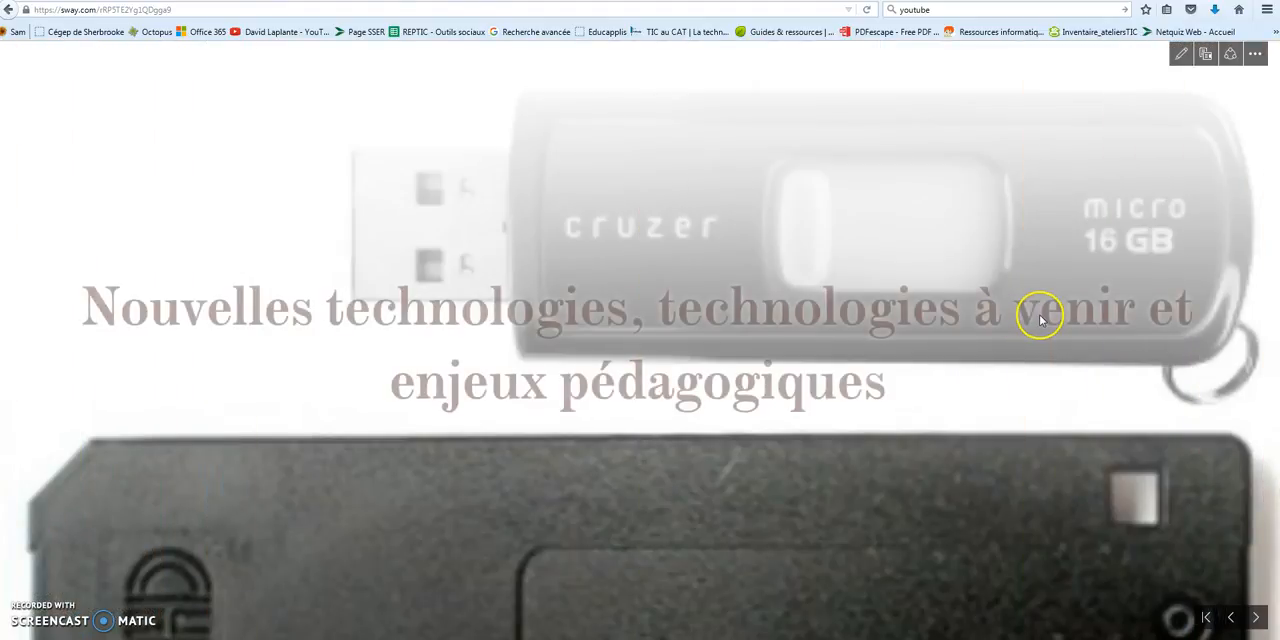
{"action": "scroll", "coordinate": [1040, 320], "scroll_direction": "down", "scroll_amount": 2}
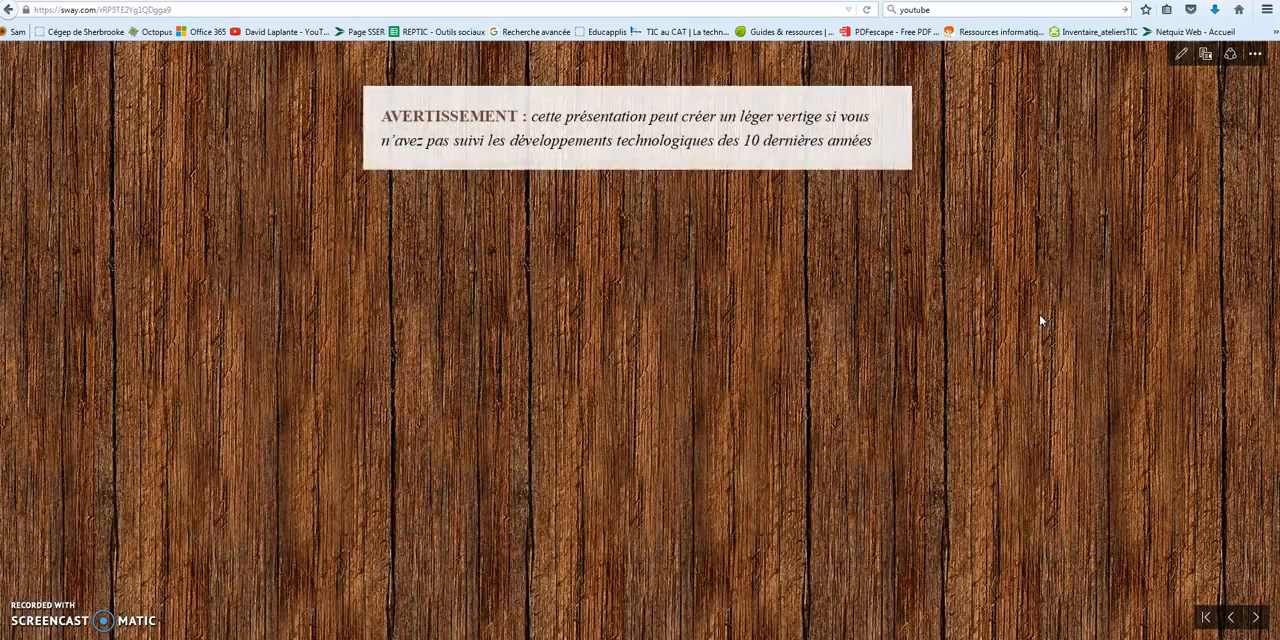
{"action": "scroll", "coordinate": [1040, 320], "scroll_direction": "down", "scroll_amount": 3}
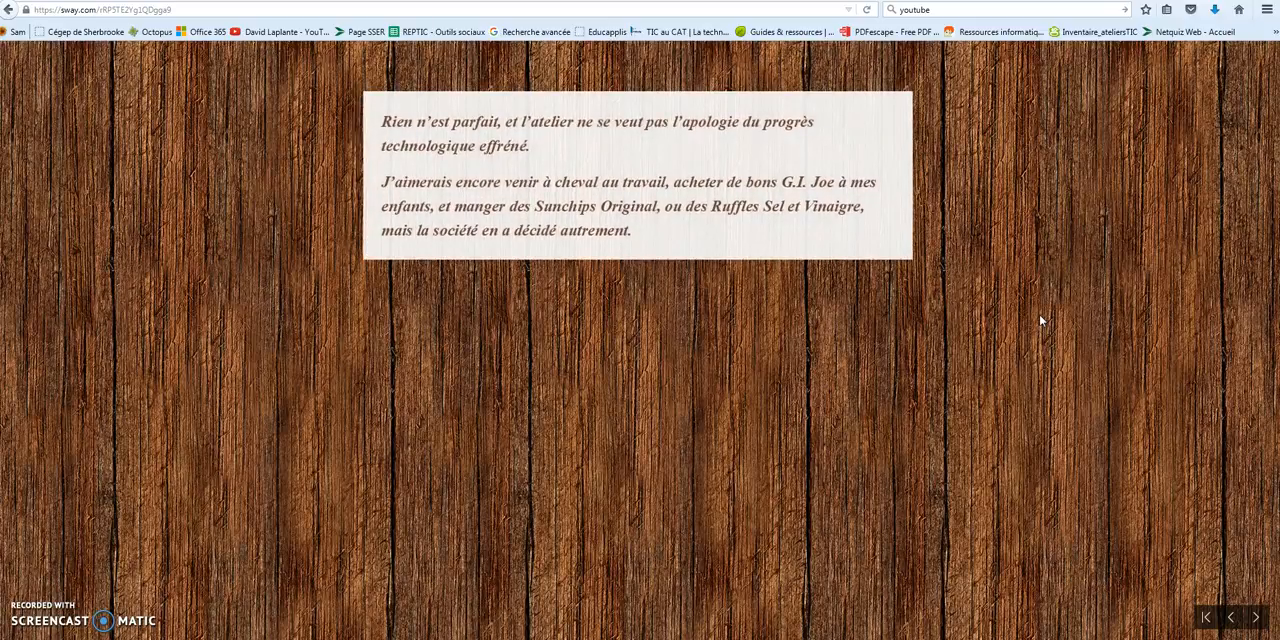
{"action": "scroll", "coordinate": [1040, 320], "scroll_direction": "down", "scroll_amount": 2}
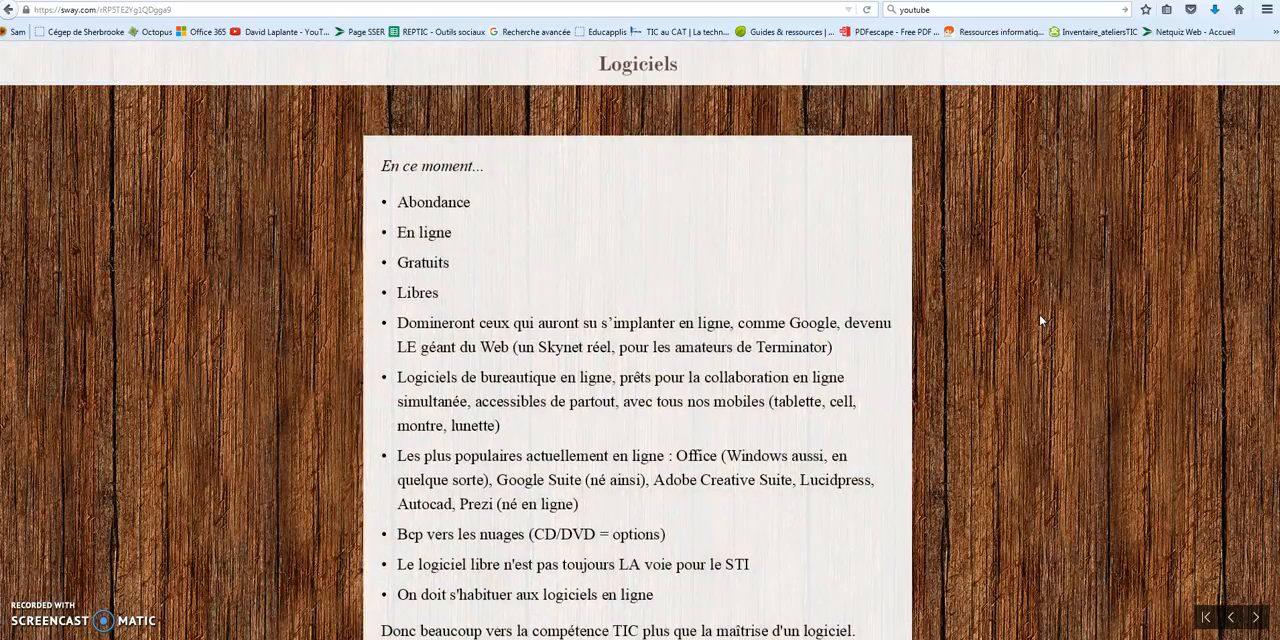
{"action": "scroll", "coordinate": [1040, 320], "scroll_direction": "down", "scroll_amount": 5}
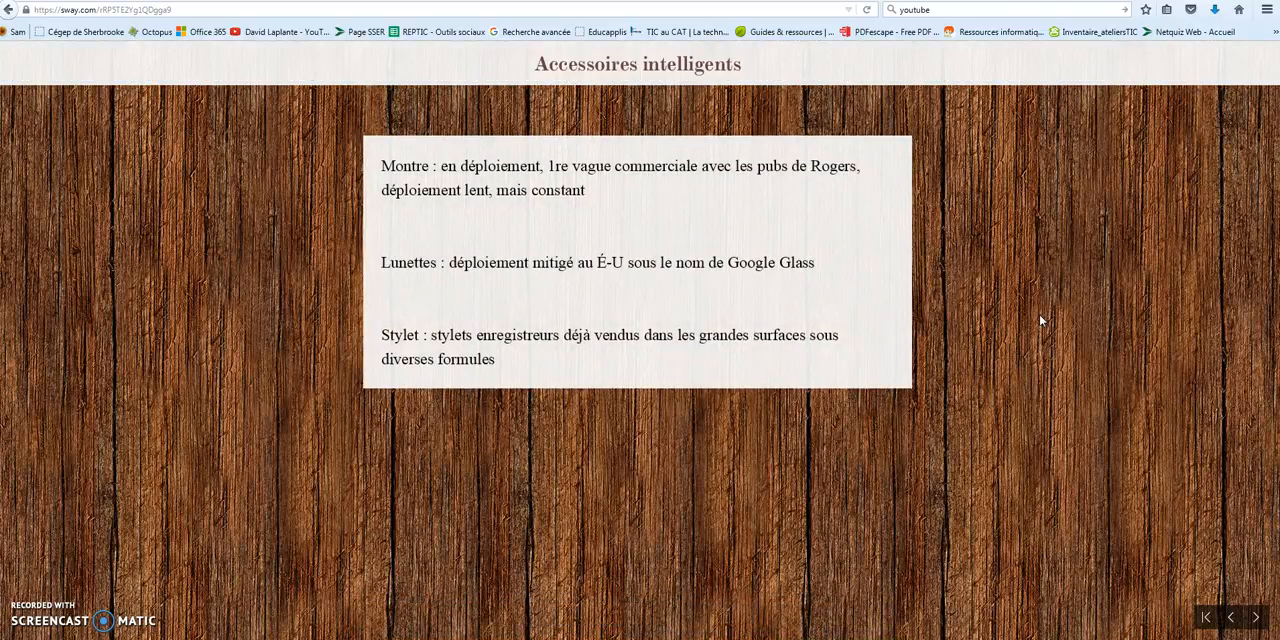
{"action": "scroll", "coordinate": [1040, 320], "scroll_direction": "down", "scroll_amount": 3}
{"action": "scroll", "coordinate": [1040, 320], "scroll_direction": "down", "scroll_amount": 3}
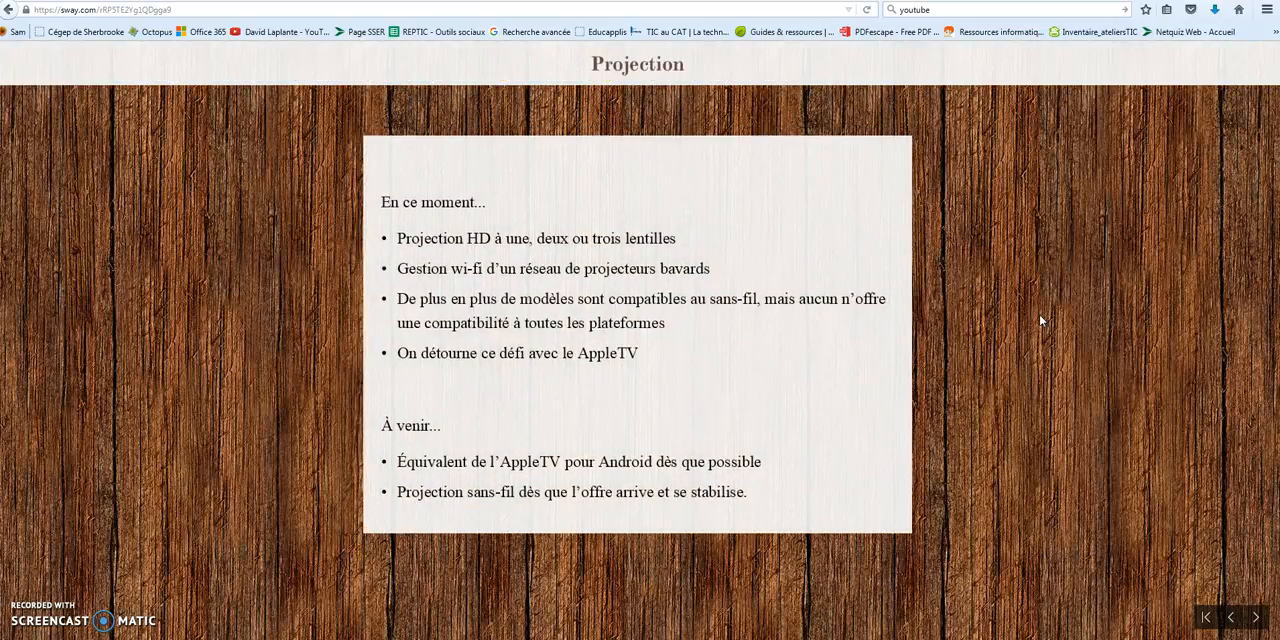
{"action": "scroll", "coordinate": [1040, 320], "scroll_direction": "down", "scroll_amount": 3}
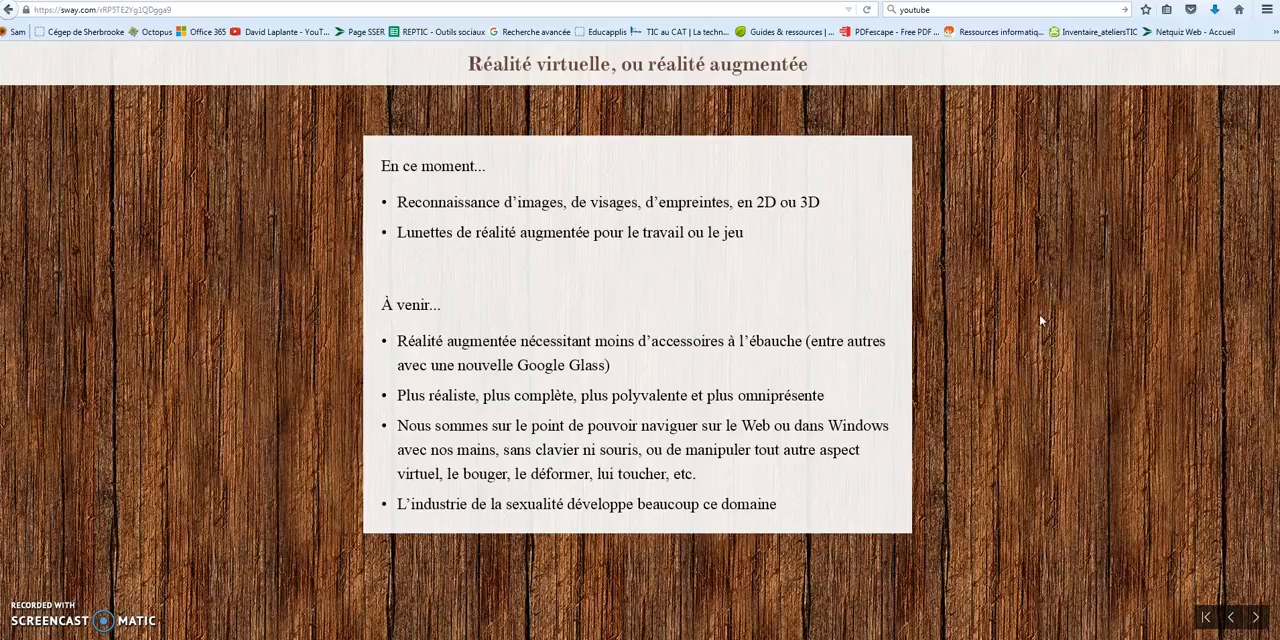
{"action": "key", "text": "Right"}
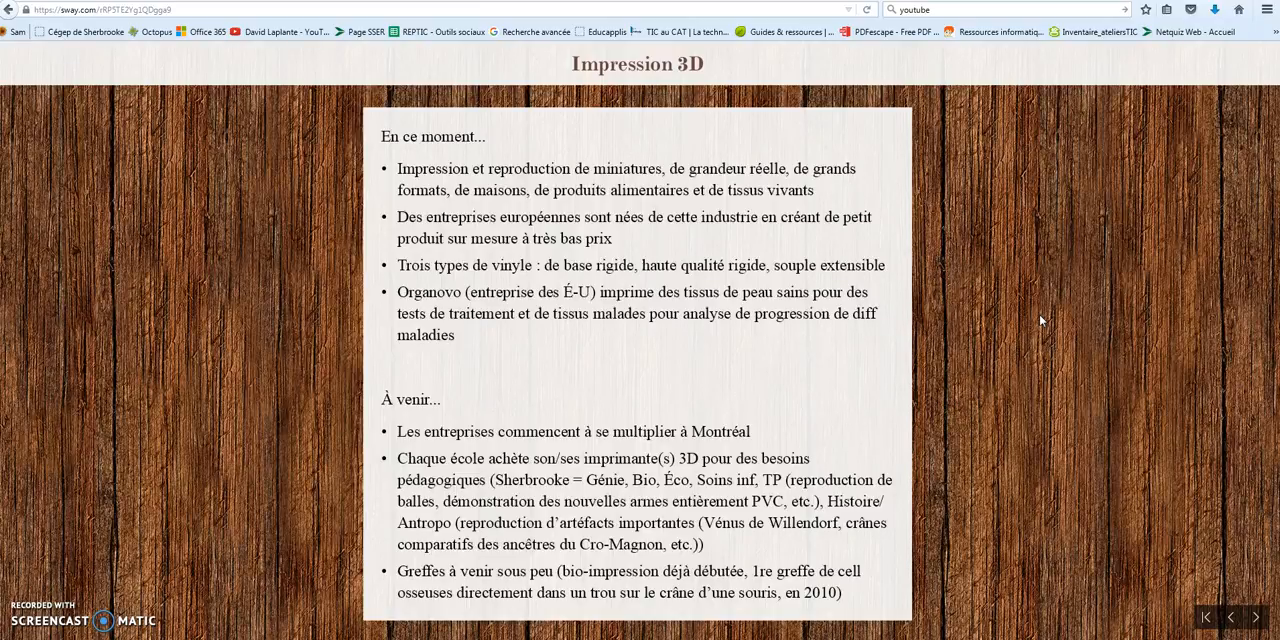
{"action": "key", "text": "Right"}
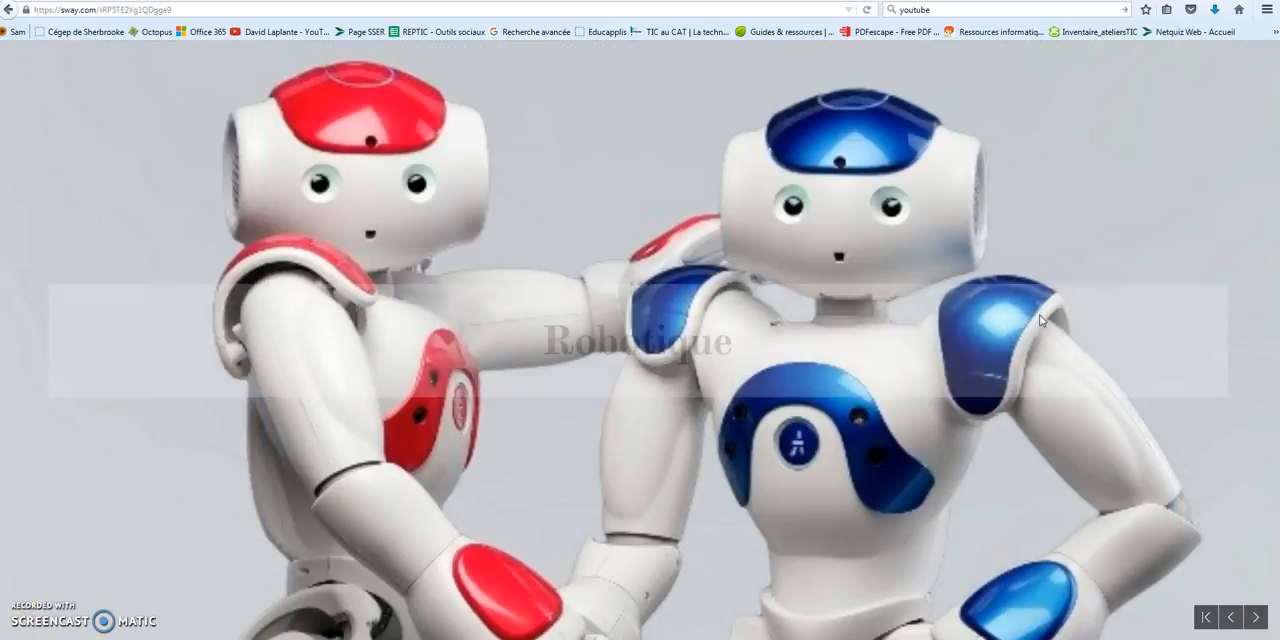
{"action": "key", "text": "Right"}
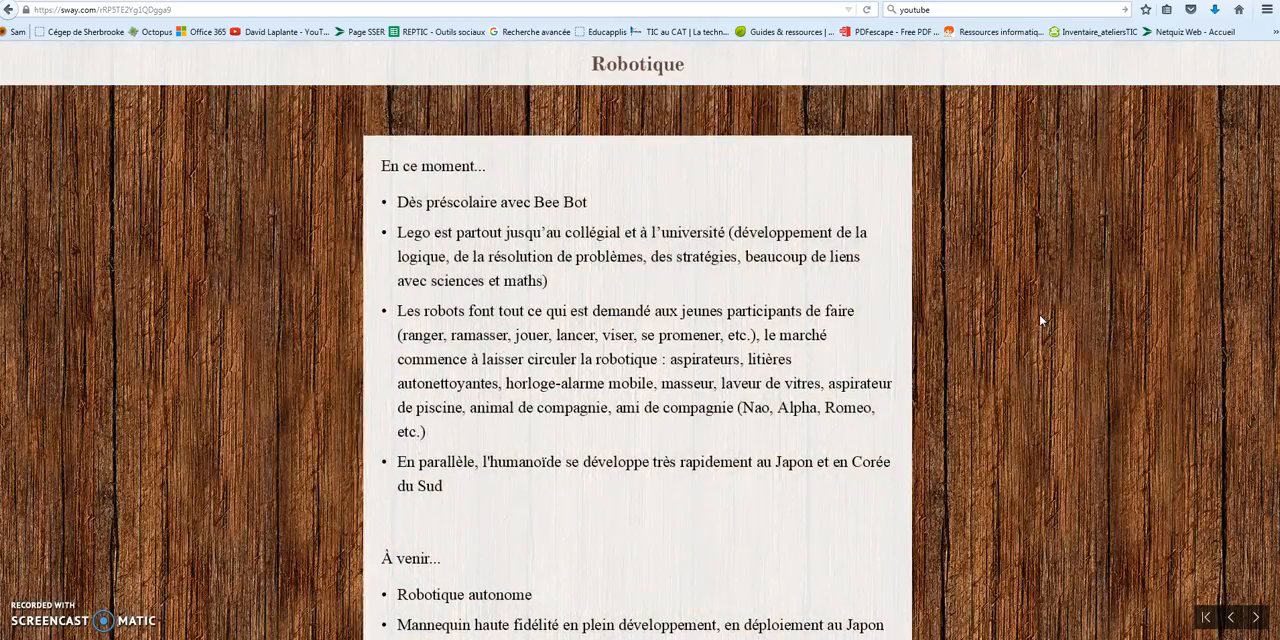
{"action": "key", "text": "Right"}
{"action": "key", "text": "Right"}
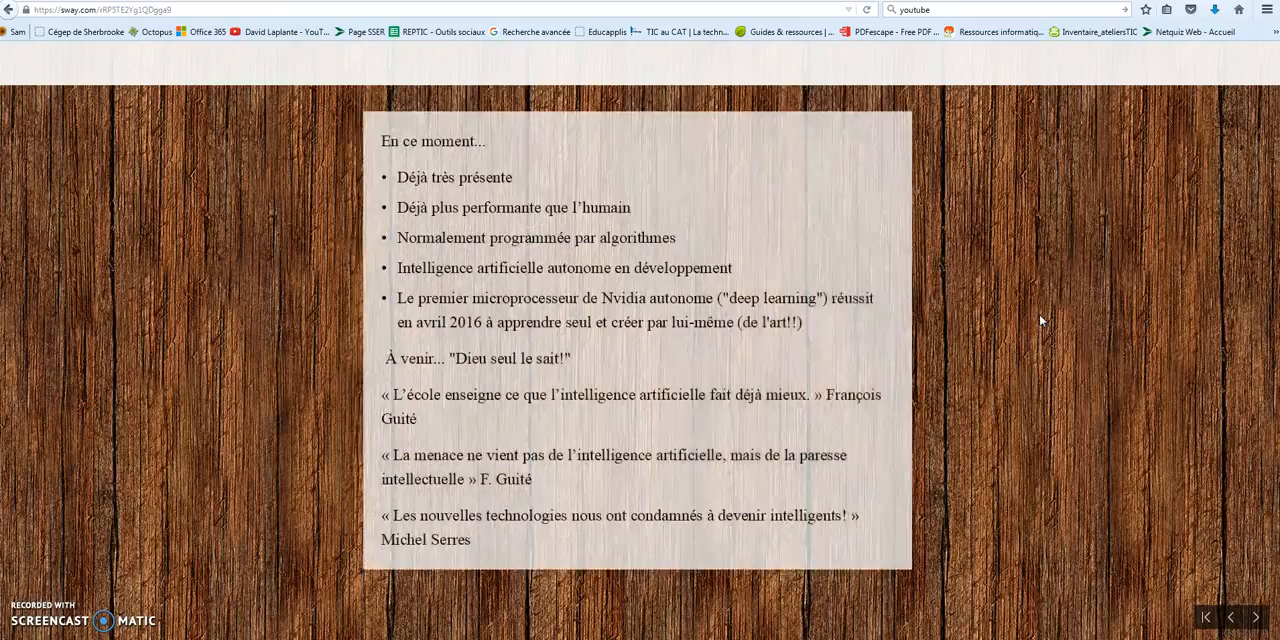